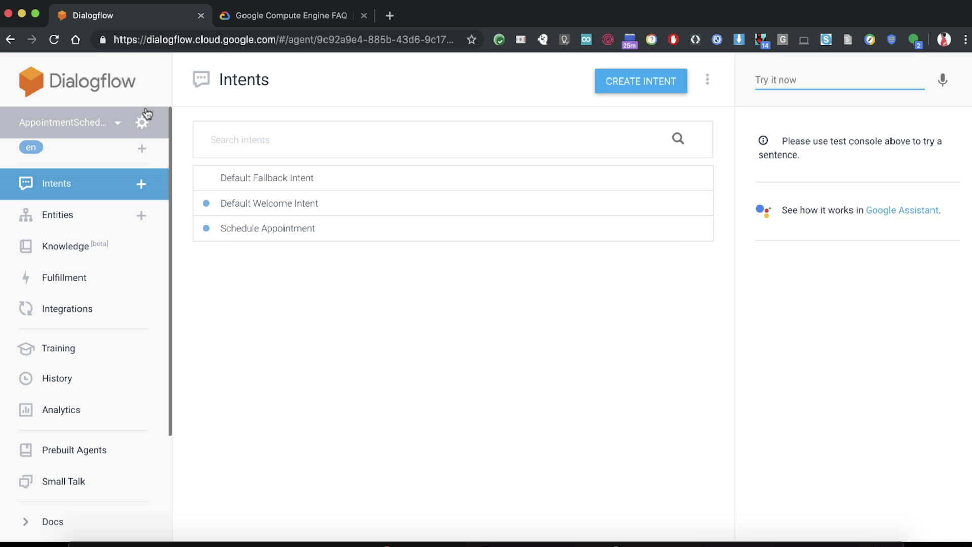
Save the agent settings with Beta Features on, then go to the Knowledge section
{"action": "left_click", "coordinate": [144, 116]}
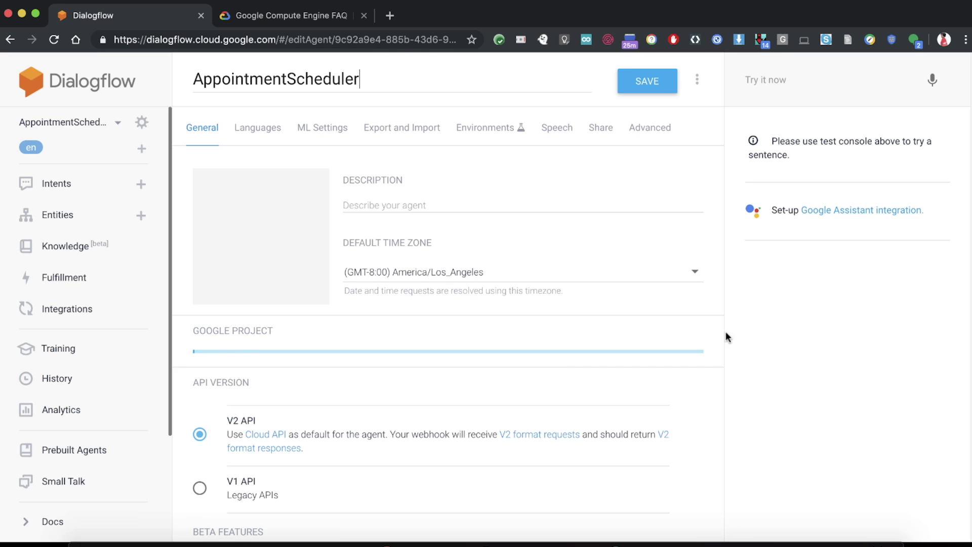
{"action": "scroll", "coordinate": [547, 379], "scroll_direction": "down", "scroll_amount": 5}
{"action": "scroll", "coordinate": [548, 386], "scroll_direction": "up", "scroll_amount": 1}
{"action": "scroll", "coordinate": [549, 385], "scroll_direction": "up", "scroll_amount": 1}
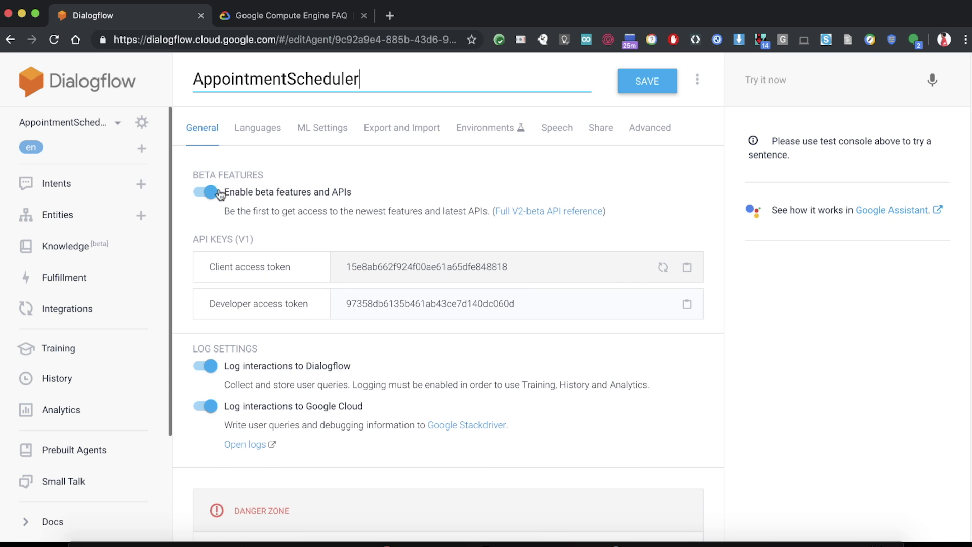
{"action": "left_click", "coordinate": [650, 93]}
{"action": "left_click", "coordinate": [56, 247]}
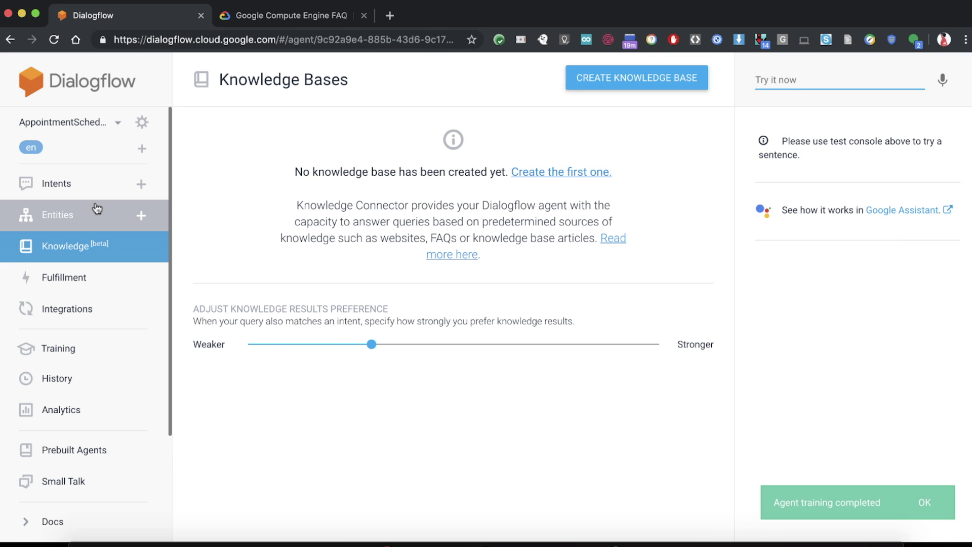
Create the knowledge base 'KB' and look up the Google Compute Engine FAQ page
{"action": "left_click", "coordinate": [608, 84]}
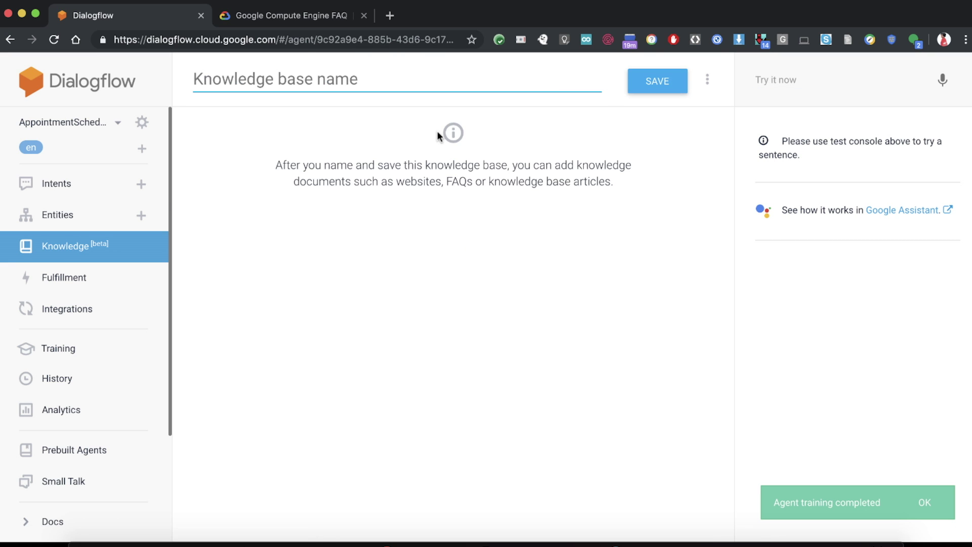
{"action": "type", "text": "KB"}
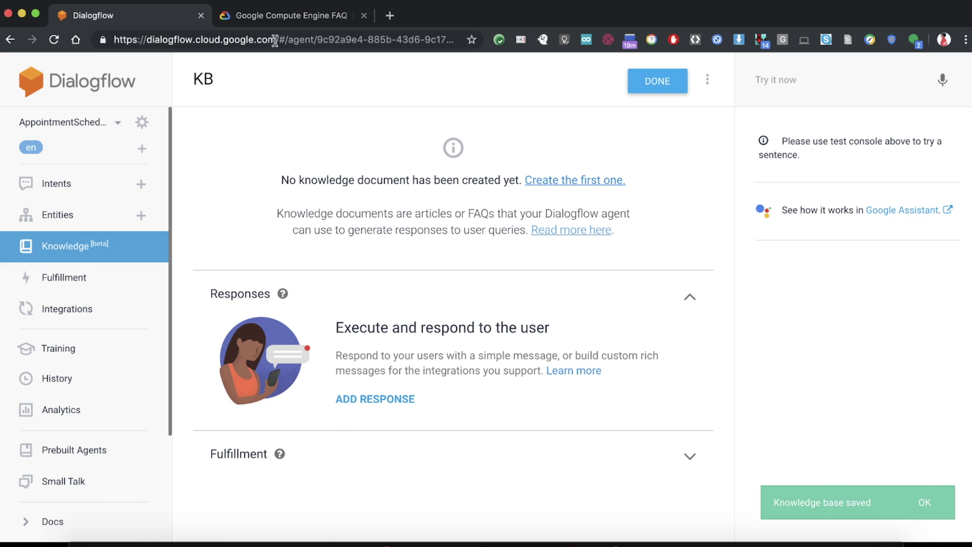
{"action": "left_click", "coordinate": [282, 20]}
{"action": "scroll", "coordinate": [507, 257], "scroll_direction": "up", "scroll_amount": 10}
{"action": "scroll", "coordinate": [484, 293], "scroll_direction": "up", "scroll_amount": 10}
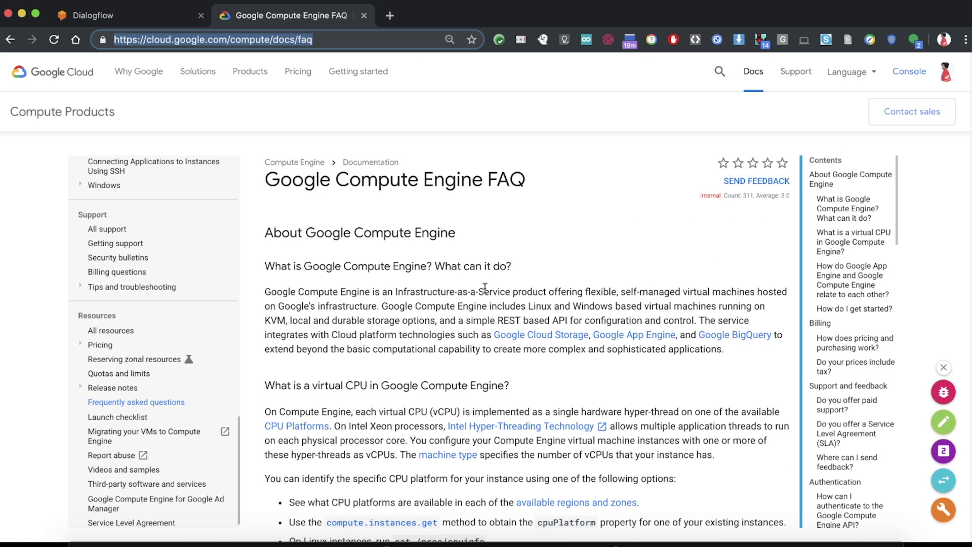
{"action": "scroll", "coordinate": [544, 430], "scroll_direction": "down", "scroll_amount": 8}
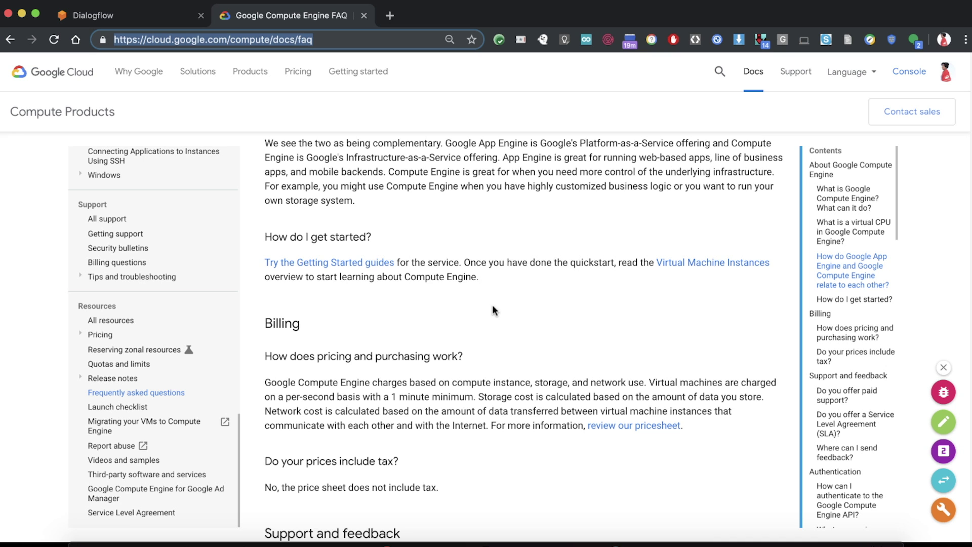
{"action": "scroll", "coordinate": [501, 353], "scroll_direction": "down", "scroll_amount": 1}
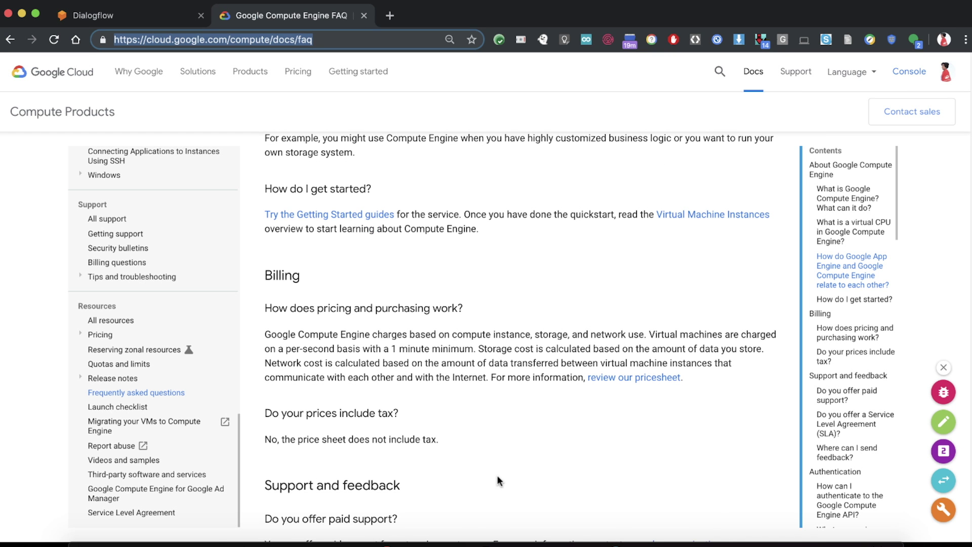
{"action": "scroll", "coordinate": [499, 481], "scroll_direction": "down", "scroll_amount": 2}
{"action": "scroll", "coordinate": [495, 464], "scroll_direction": "down", "scroll_amount": 2}
{"action": "scroll", "coordinate": [494, 451], "scroll_direction": "down", "scroll_amount": 2}
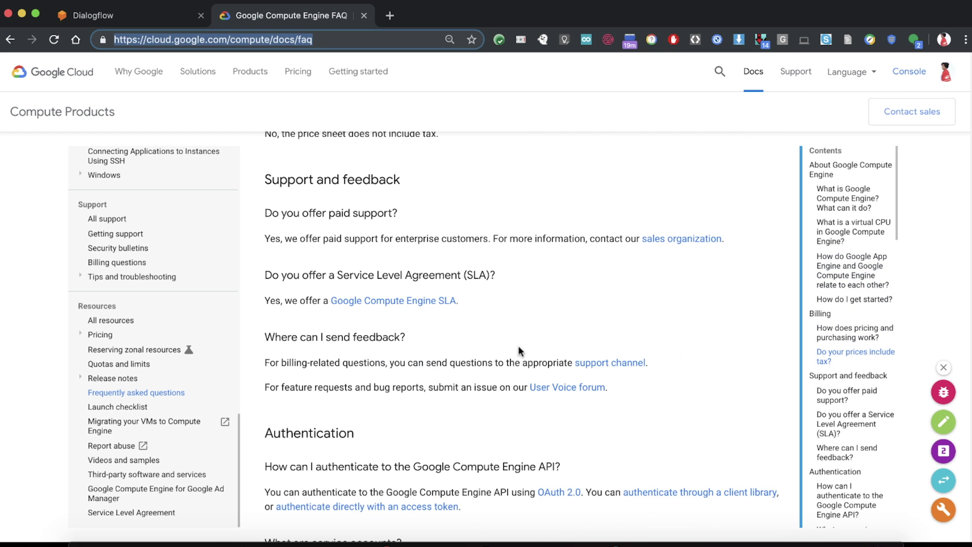
{"action": "left_click", "coordinate": [109, 14]}
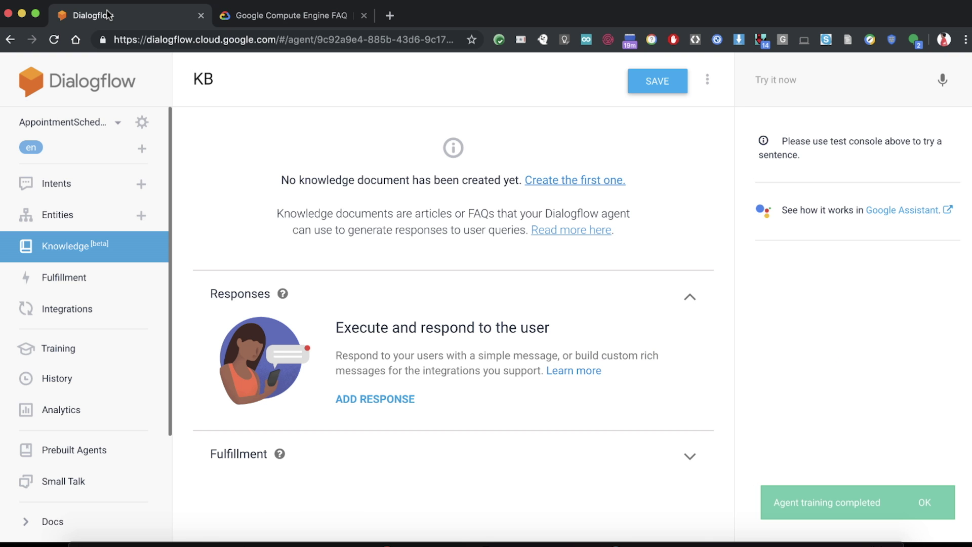
Start a new knowledge document of type FAQ with text/html mime type
{"action": "left_click", "coordinate": [578, 183]}
{"action": "left_click", "coordinate": [338, 159]}
{"action": "type", "text": "Compute Engine FAQ"}
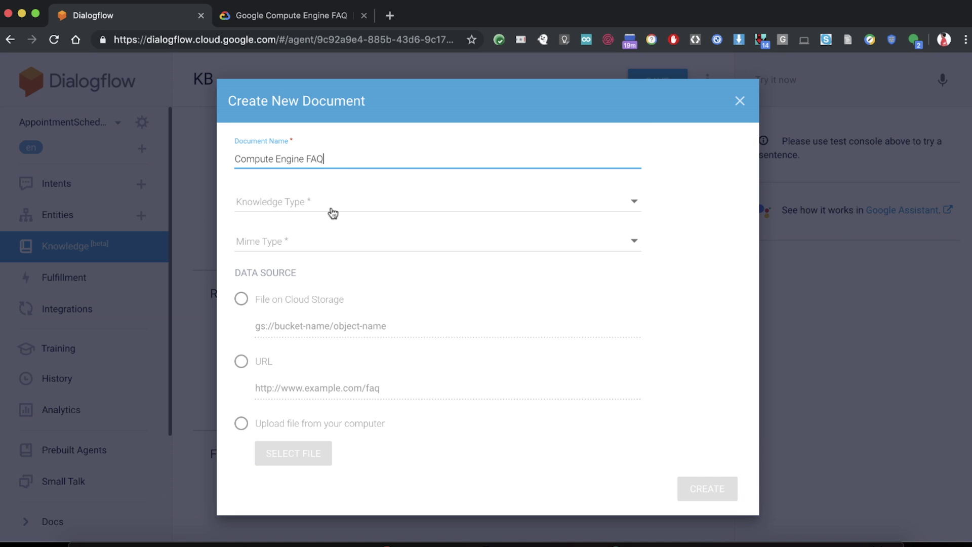
{"action": "left_click", "coordinate": [332, 213]}
{"action": "left_click", "coordinate": [297, 210]}
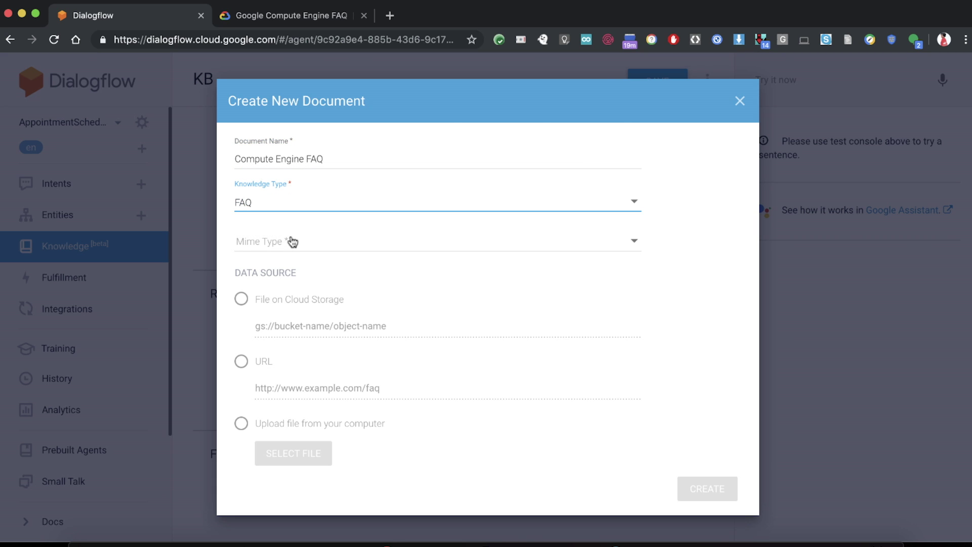
{"action": "left_click", "coordinate": [293, 248]}
{"action": "left_click", "coordinate": [292, 248]}
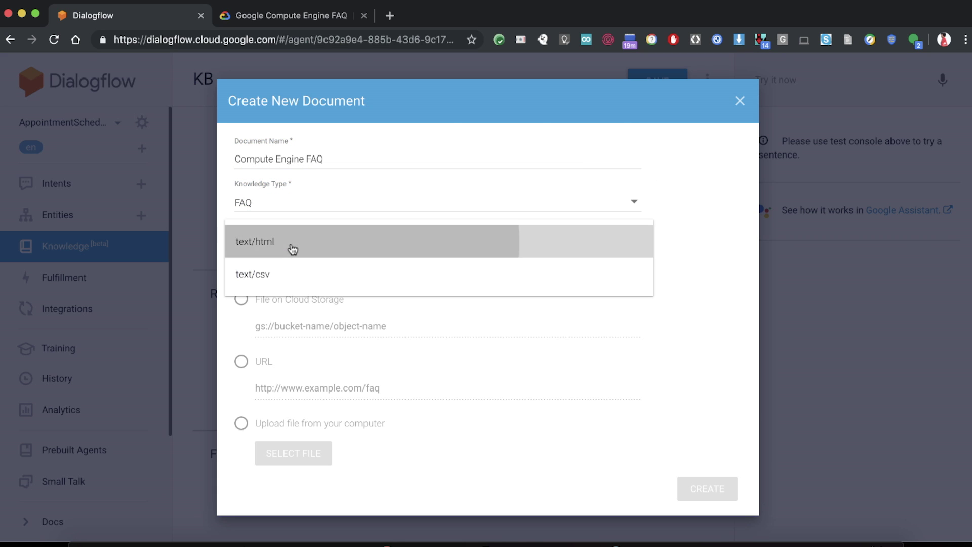
{"action": "left_click", "coordinate": [240, 364]}
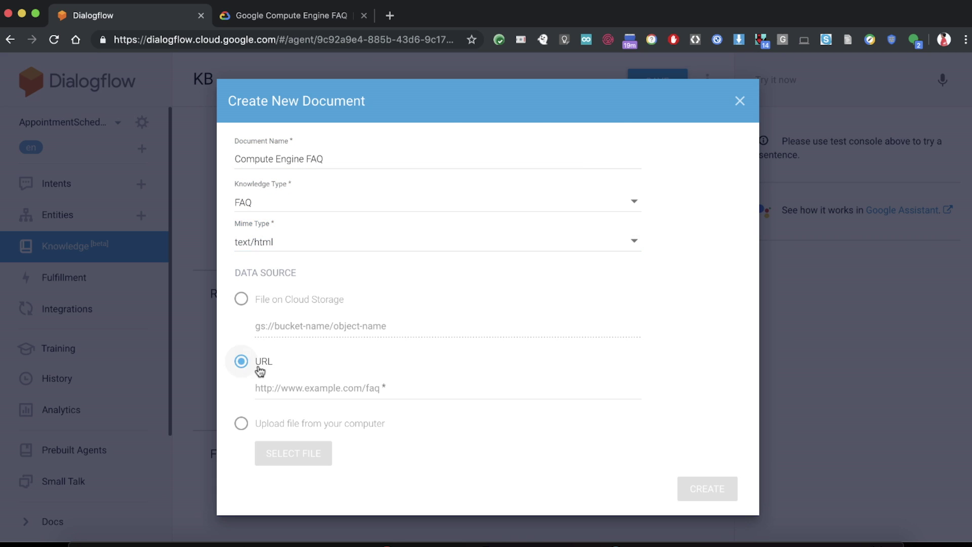
{"action": "left_click", "coordinate": [258, 15]}
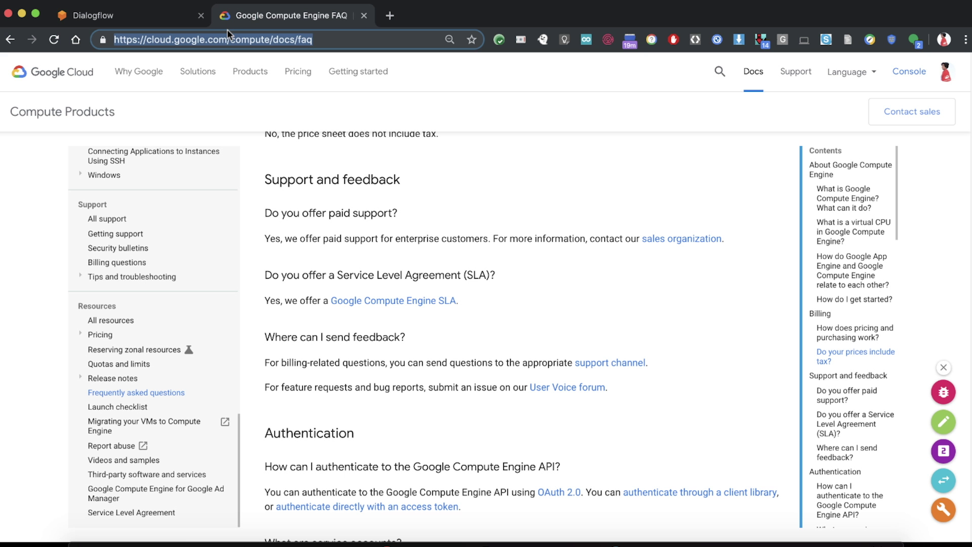
{"action": "left_click", "coordinate": [157, 19]}
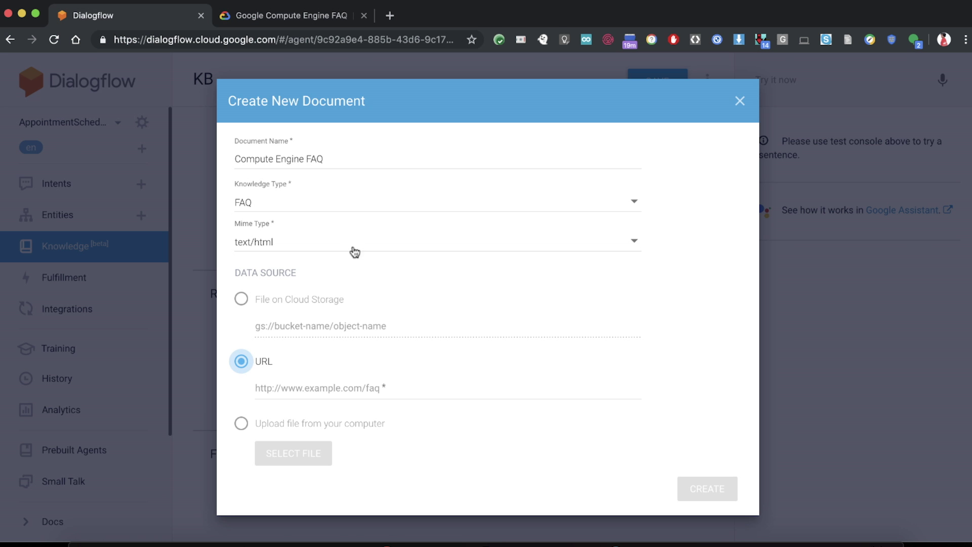
{"action": "left_click", "coordinate": [303, 377]}
{"action": "type", "text": "https://cloud.google.com/compute/docs/faq"}
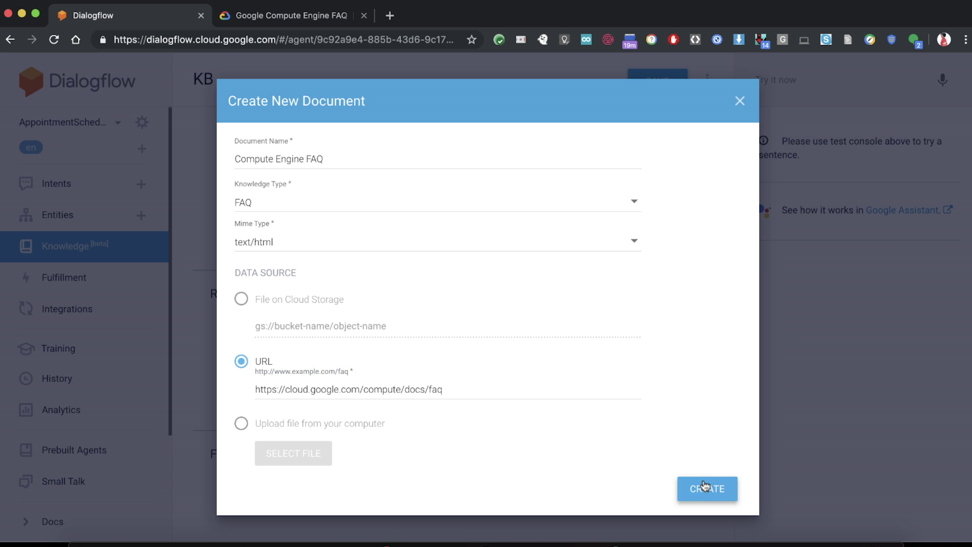
{"action": "left_click", "coordinate": [704, 487]}
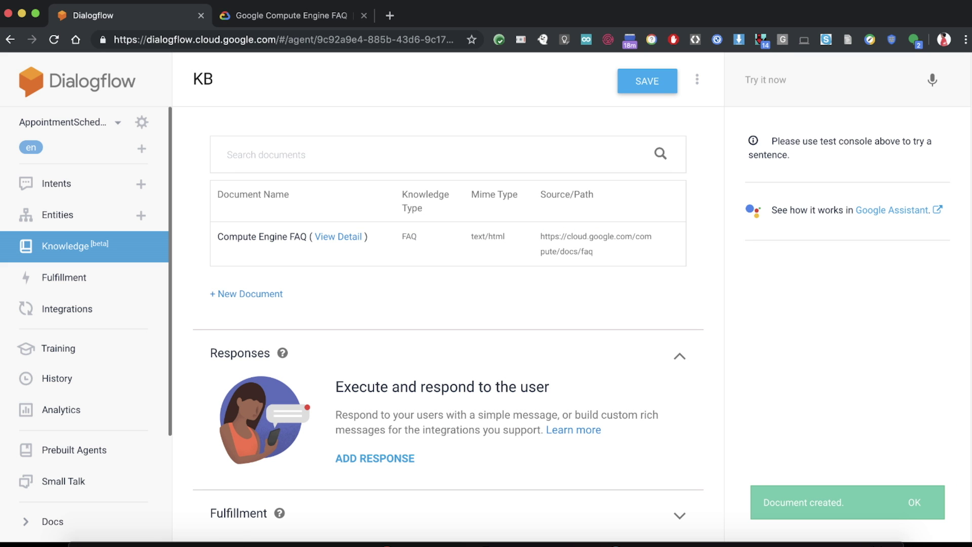
Review the Compute Engine FAQ entries, then save KB with a default text response
{"action": "left_click", "coordinate": [342, 239]}
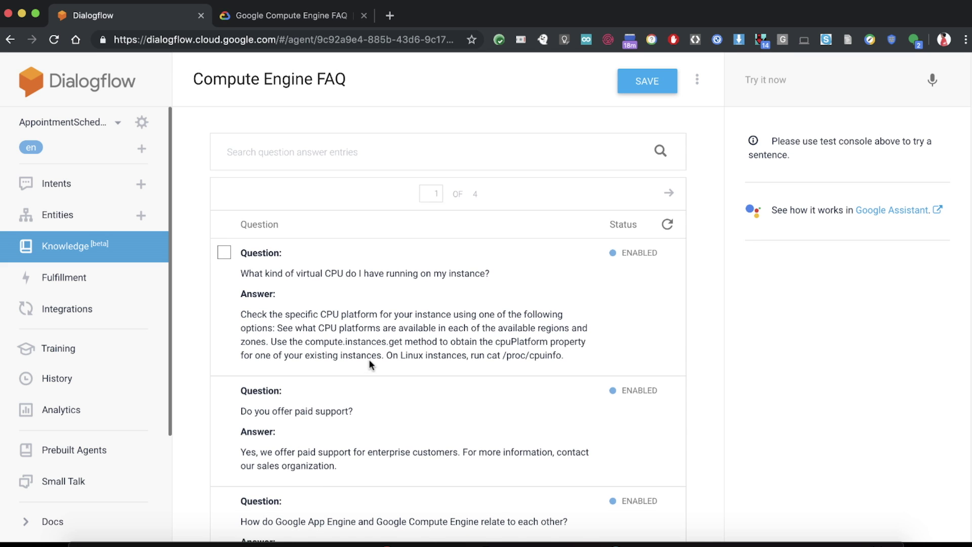
{"action": "scroll", "coordinate": [370, 359], "scroll_direction": "down", "scroll_amount": 2}
{"action": "scroll", "coordinate": [374, 357], "scroll_direction": "down", "scroll_amount": 5}
{"action": "scroll", "coordinate": [373, 356], "scroll_direction": "down", "scroll_amount": 5}
{"action": "scroll", "coordinate": [375, 355], "scroll_direction": "down", "scroll_amount": 3}
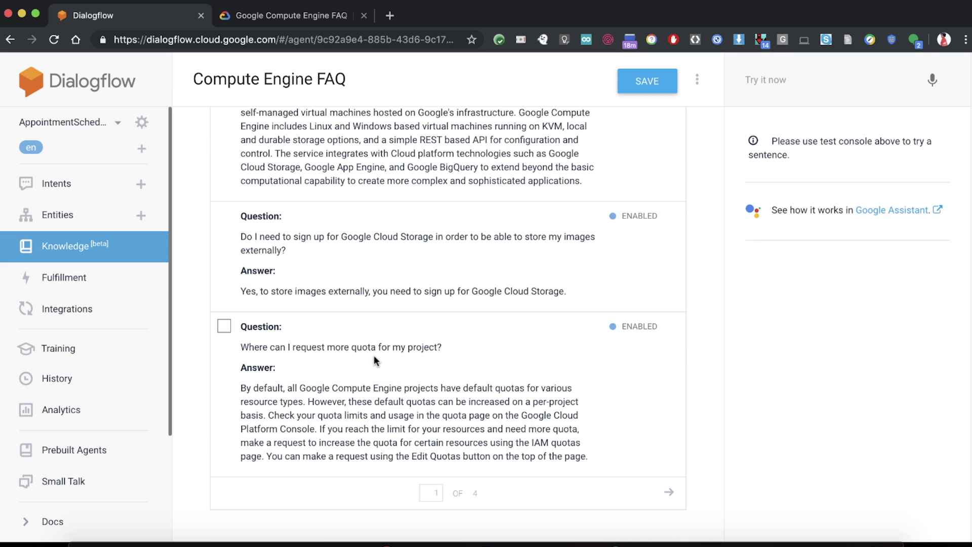
{"action": "left_click", "coordinate": [90, 253]}
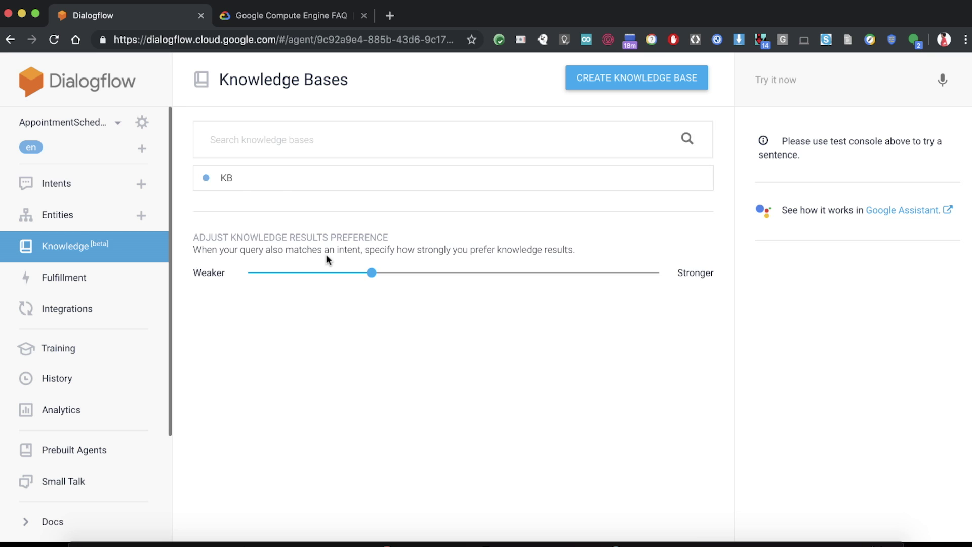
{"action": "left_click", "coordinate": [228, 179]}
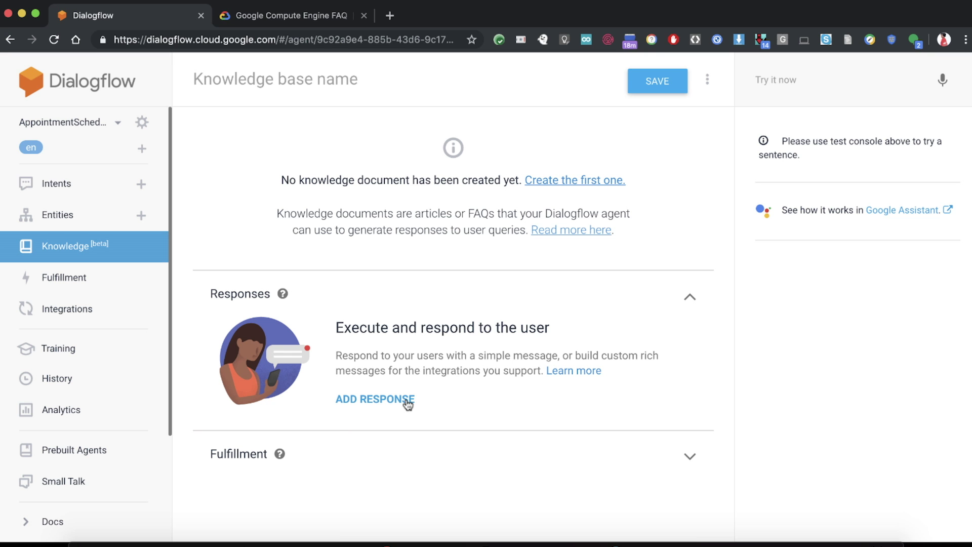
{"action": "left_click", "coordinate": [407, 401]}
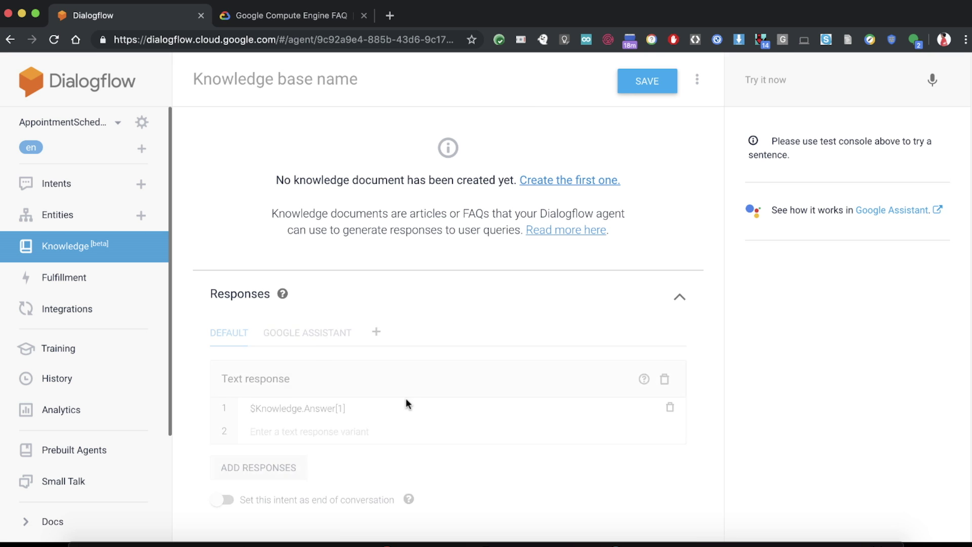
{"action": "left_click", "coordinate": [644, 81]}
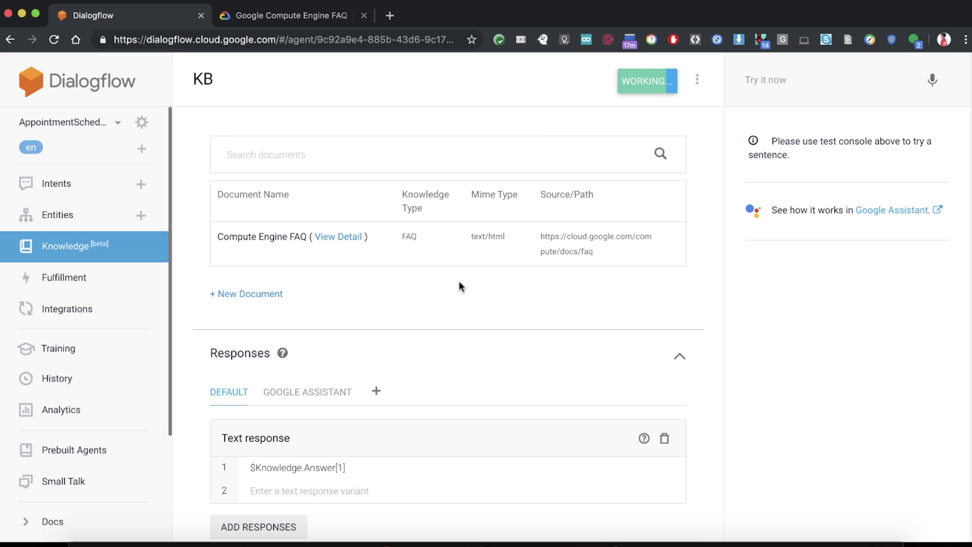
{"action": "left_click", "coordinate": [64, 257]}
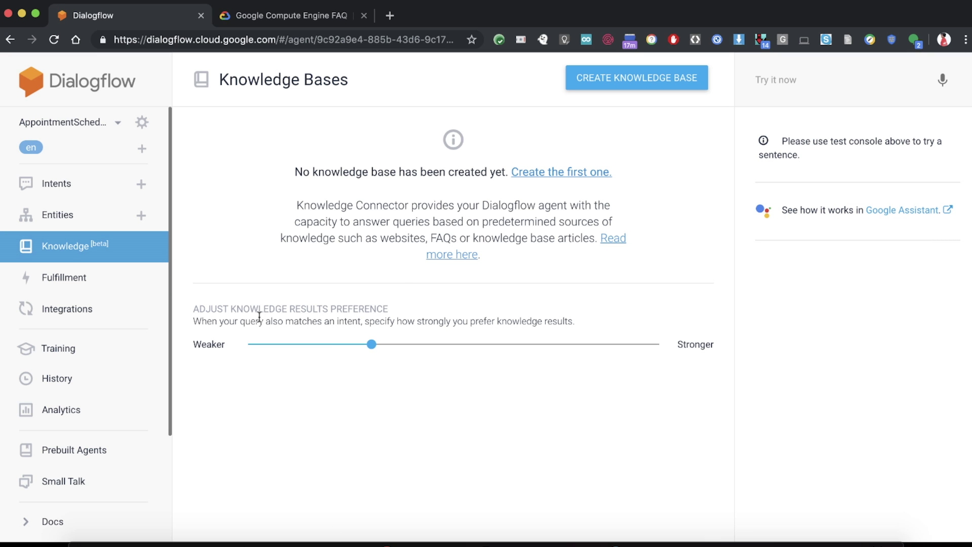
Select KB and enable it for the agent
{"action": "left_click", "coordinate": [207, 177]}
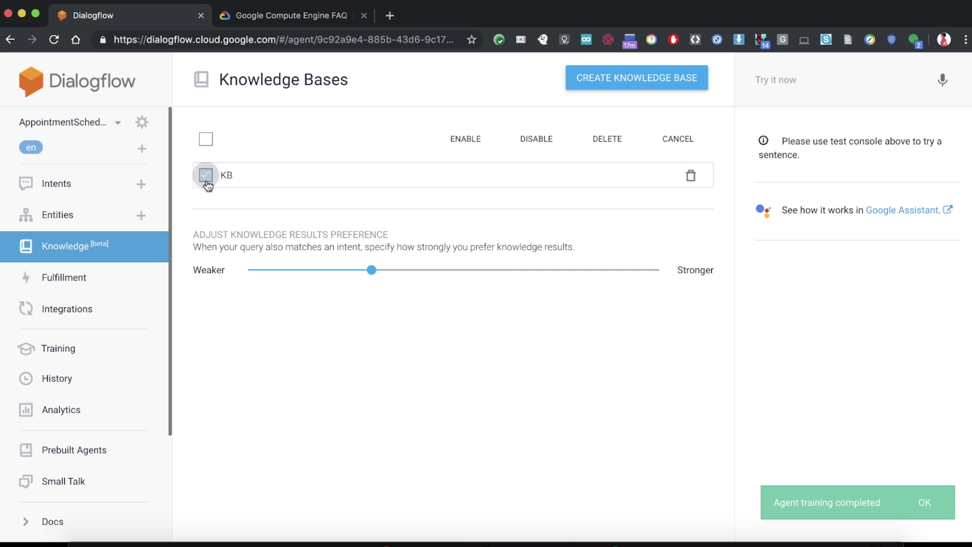
{"action": "left_click", "coordinate": [488, 144]}
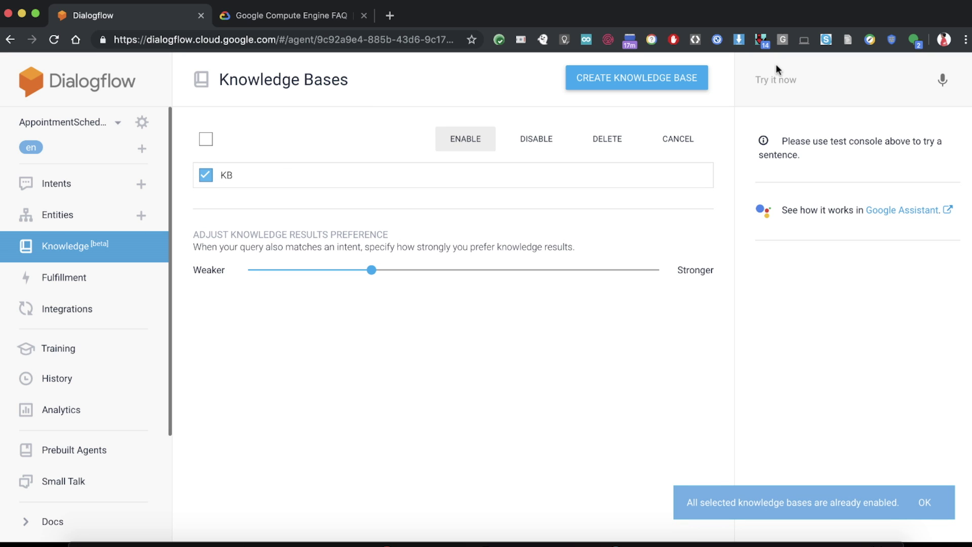
{"action": "left_click", "coordinate": [779, 81]}
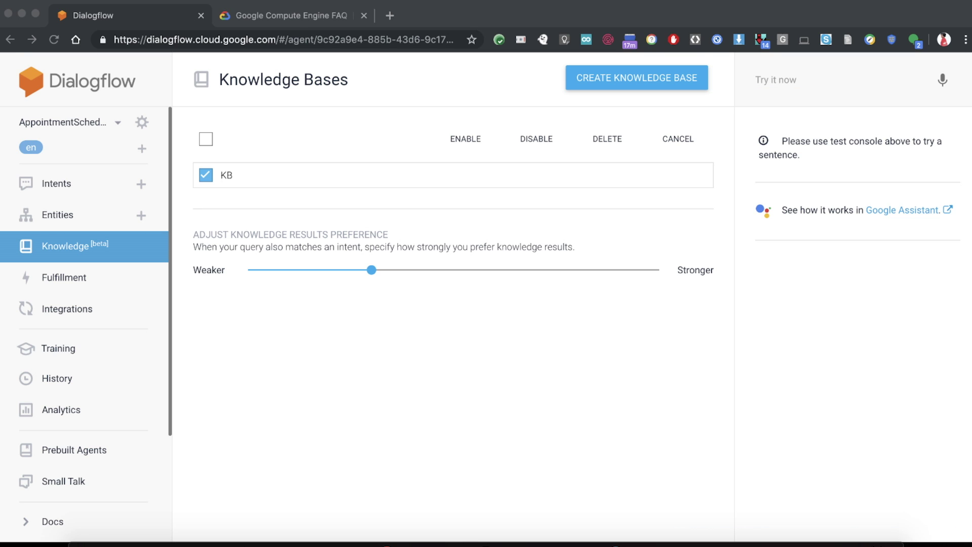
Ask the simulator a Compute Engine pricing question, then a support question
{"action": "left_click", "coordinate": [779, 74]}
{"action": "type", "text": "what is pricing for compute engine"}
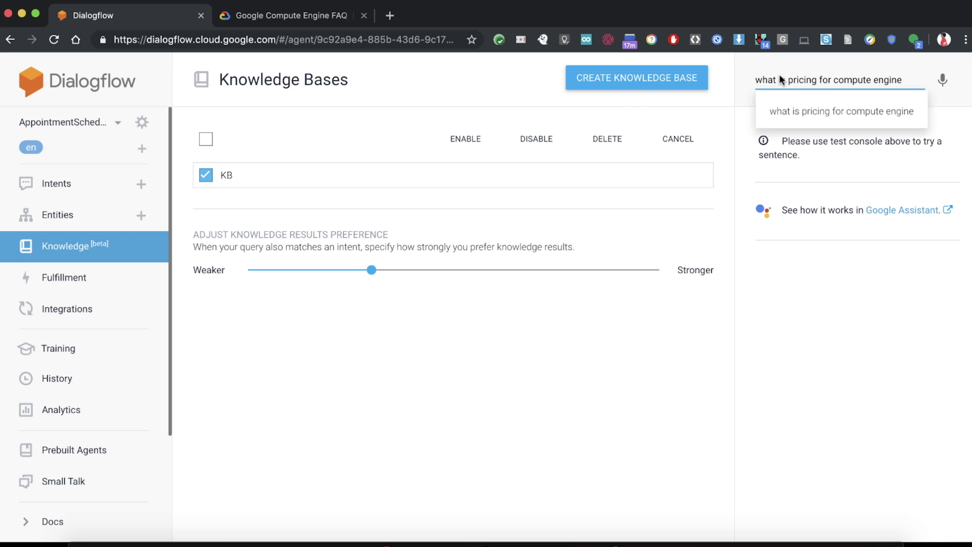
{"action": "key", "text": "Return"}
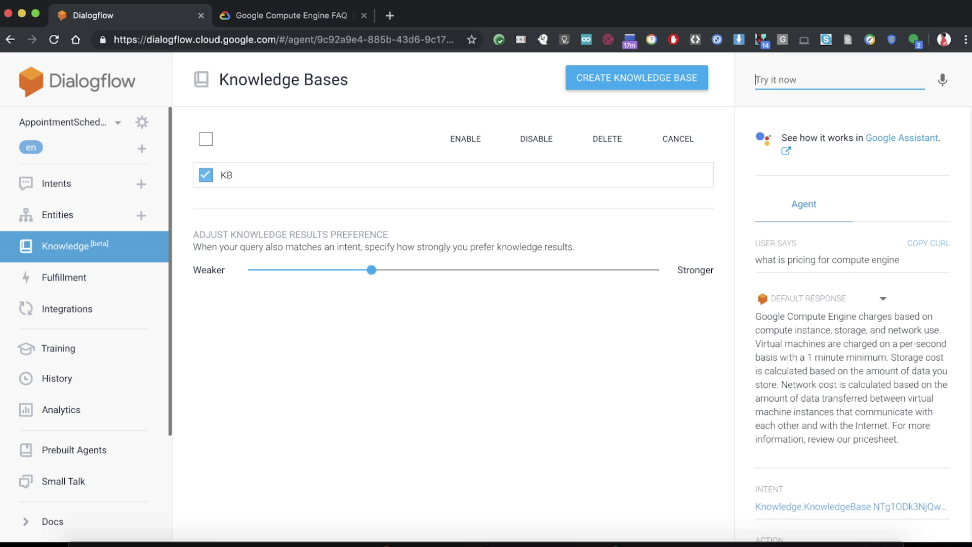
{"action": "type", "text": "How do I get support"}
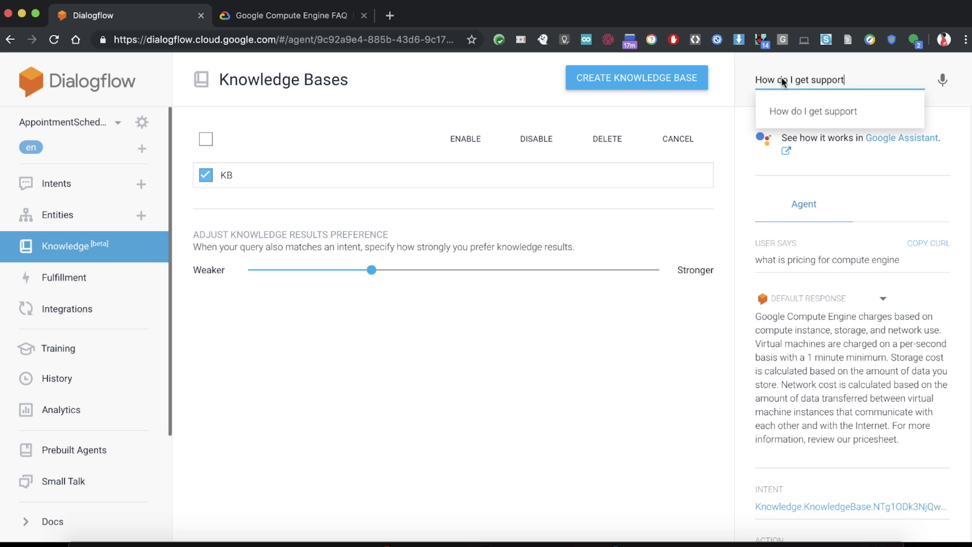
{"action": "key", "text": "Return"}
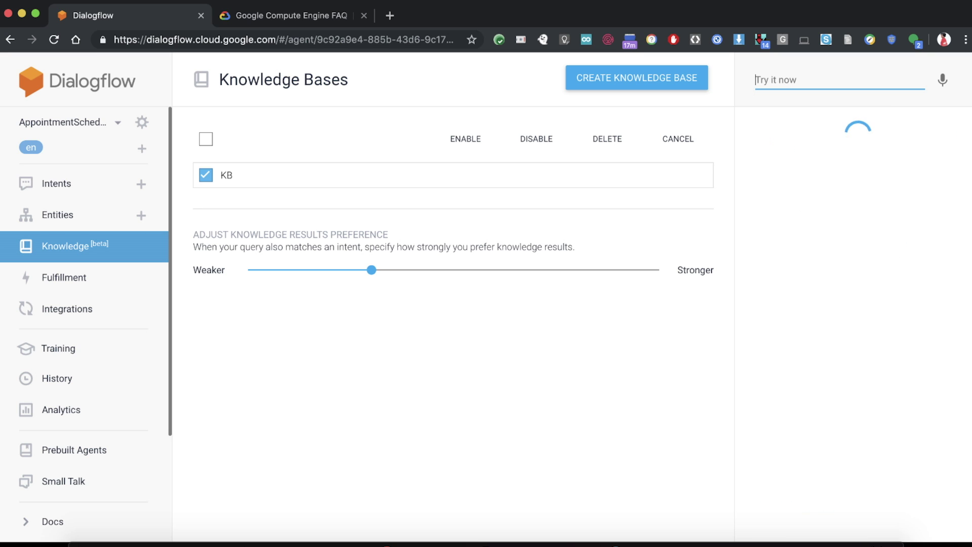